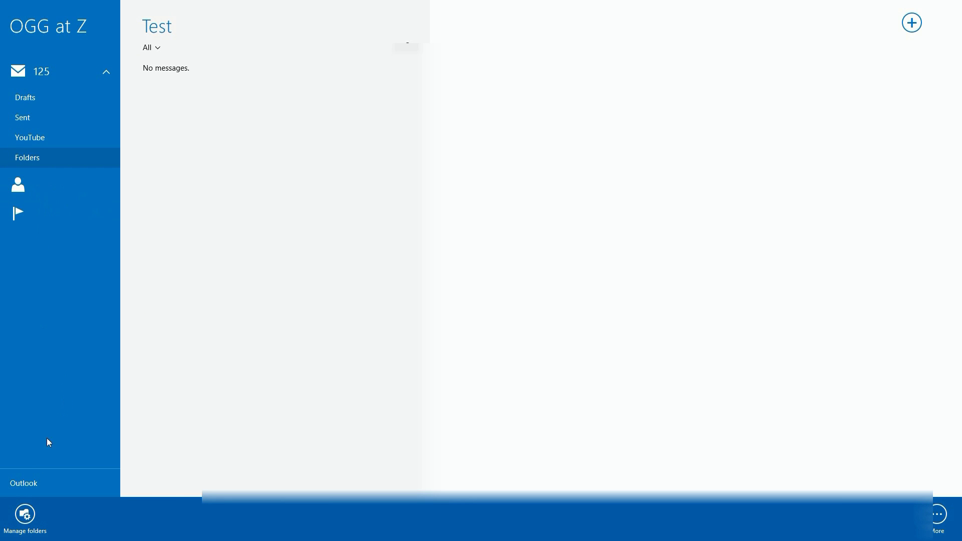
Create a subfolder named 'sub test' under the Test folder in Windows 8 Mail
{"action": "left_click", "coordinate": [30, 521]}
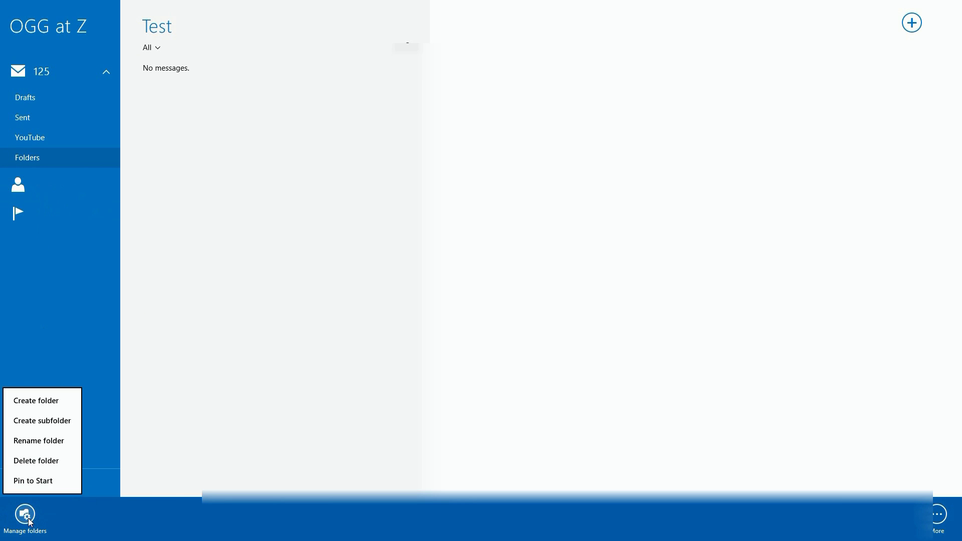
{"action": "left_click", "coordinate": [25, 422]}
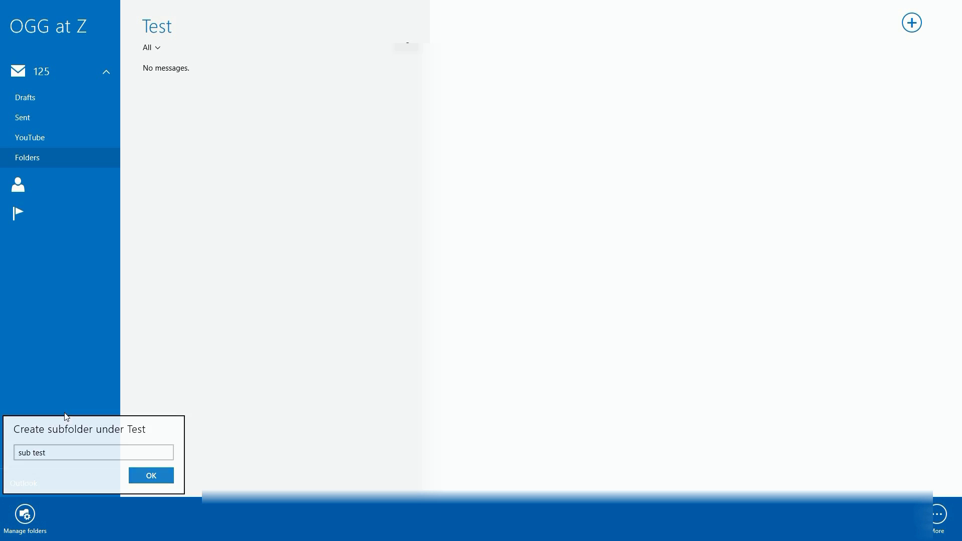
{"action": "key", "text": "Return"}
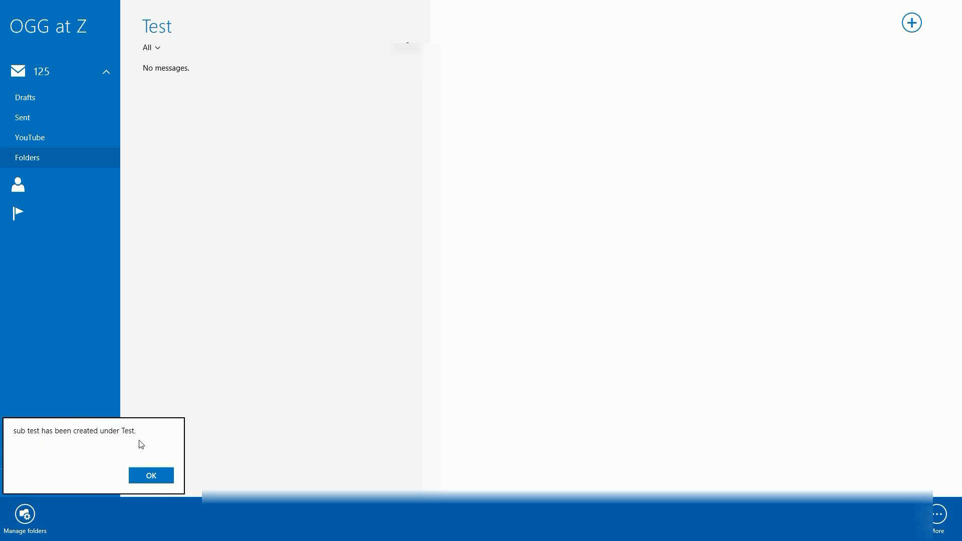
{"action": "left_click", "coordinate": [151, 475]}
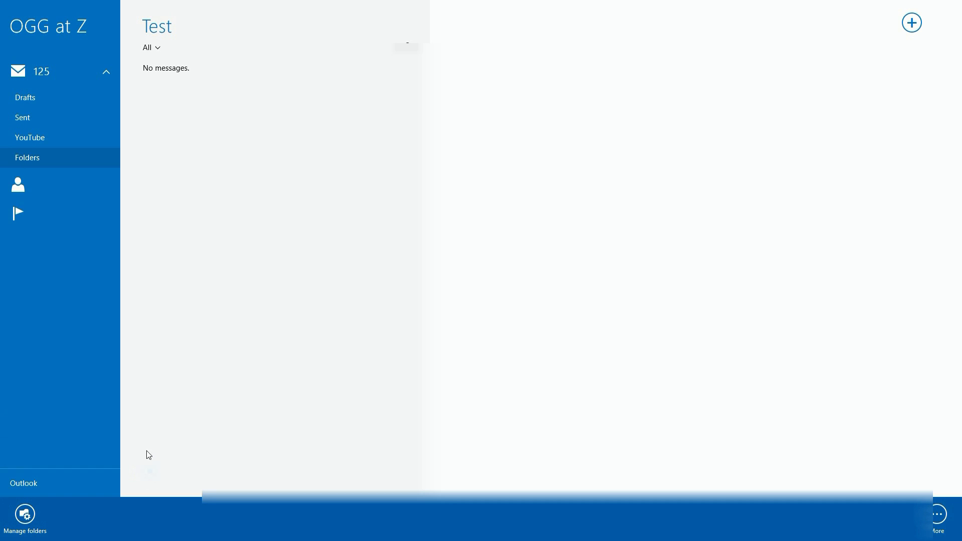
Delete the Test folder from the full folder list
{"action": "left_click", "coordinate": [37, 155]}
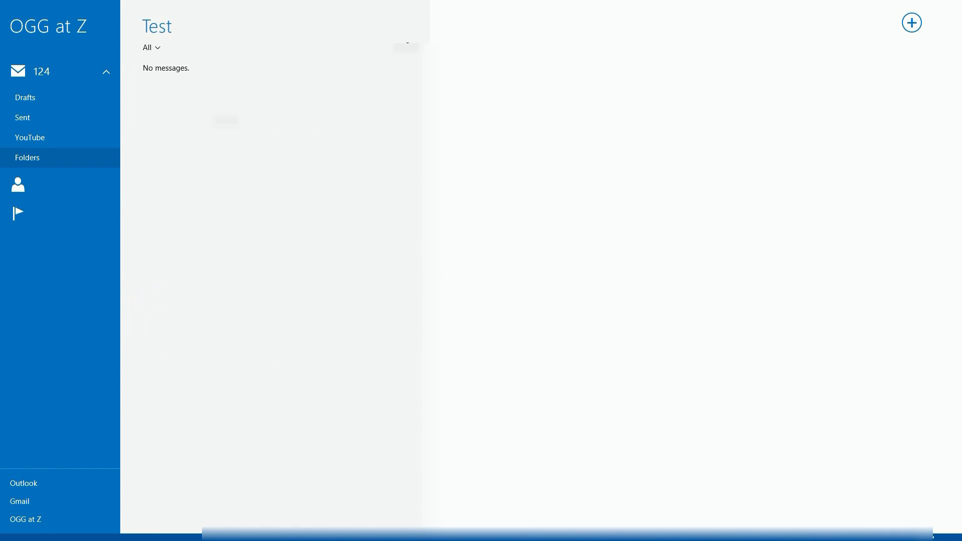
{"action": "right_click", "coordinate": [42, 431]}
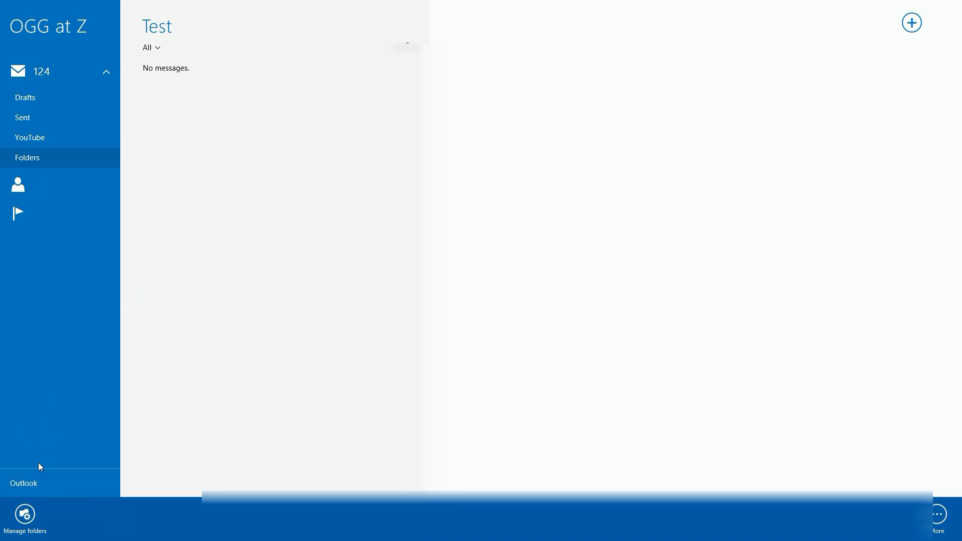
{"action": "left_click", "coordinate": [22, 521]}
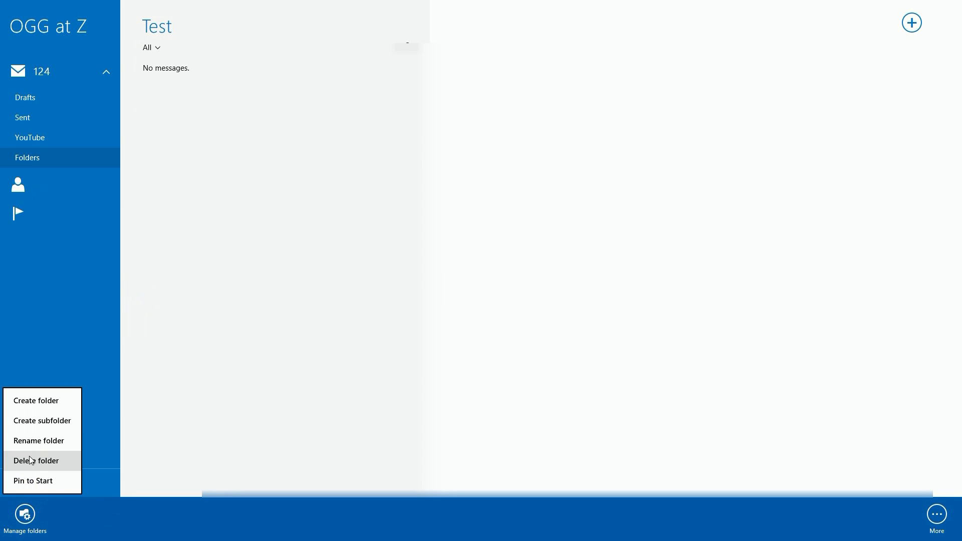
{"action": "left_click", "coordinate": [31, 460]}
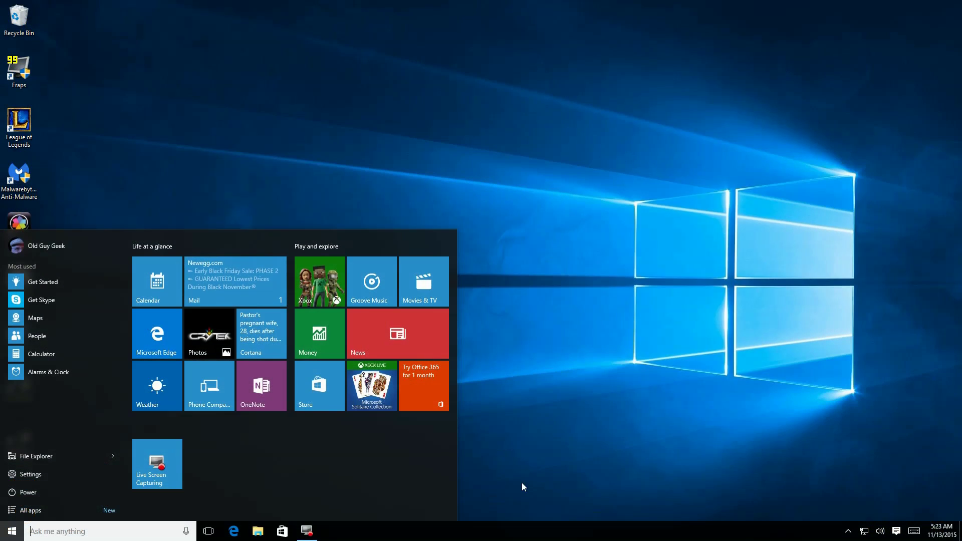
Launch the Mail app from the Start menu to show the Outlook Inbox
{"action": "left_click", "coordinate": [556, 477]}
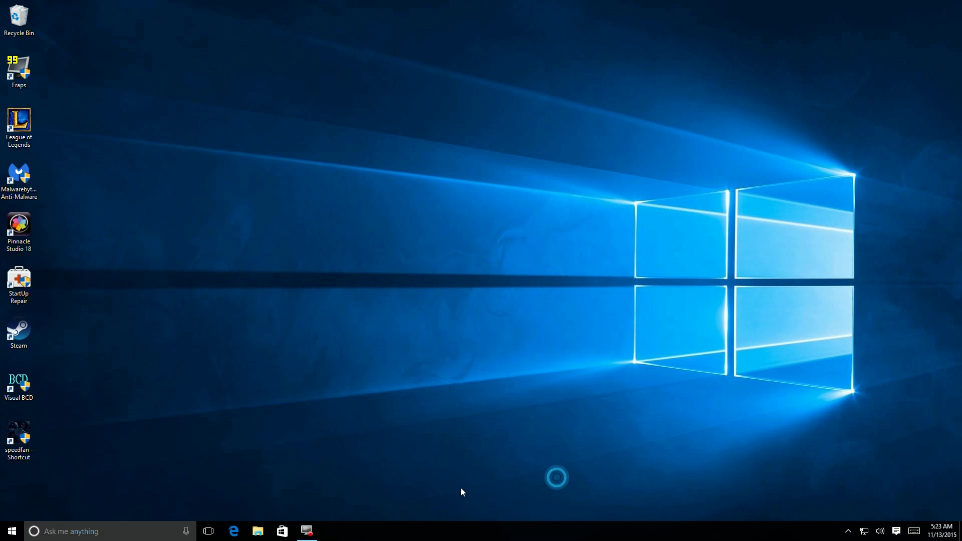
{"action": "left_click", "coordinate": [12, 531]}
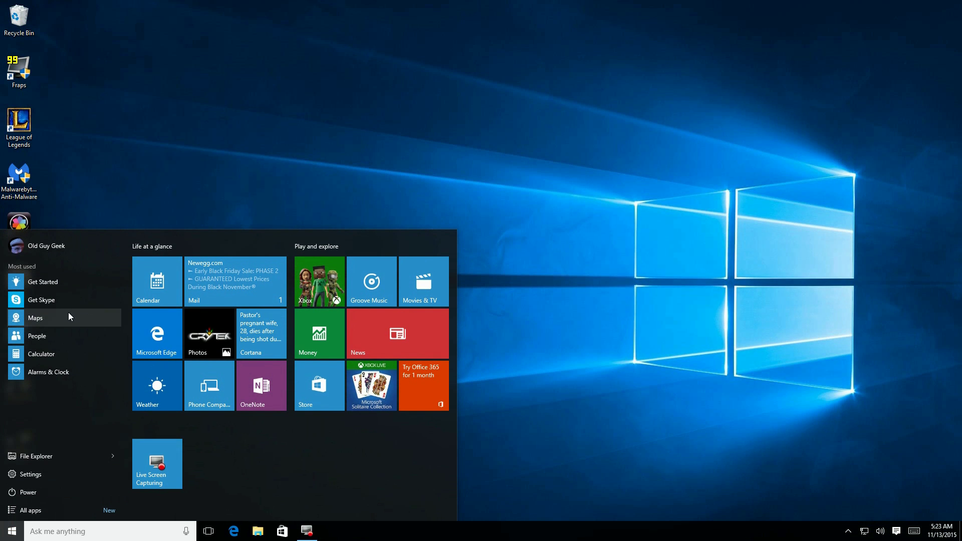
{"action": "left_click", "coordinate": [221, 290]}
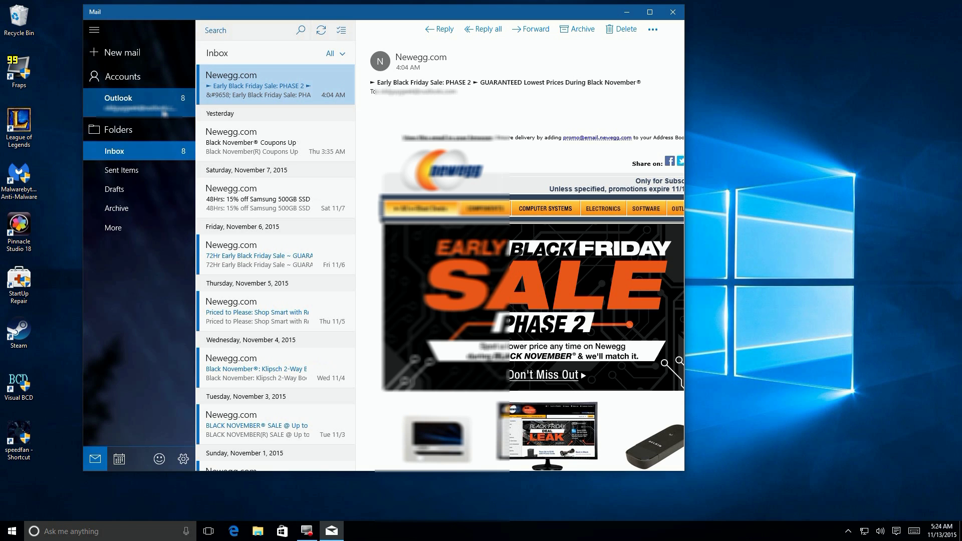
{"action": "left_click", "coordinate": [115, 227]}
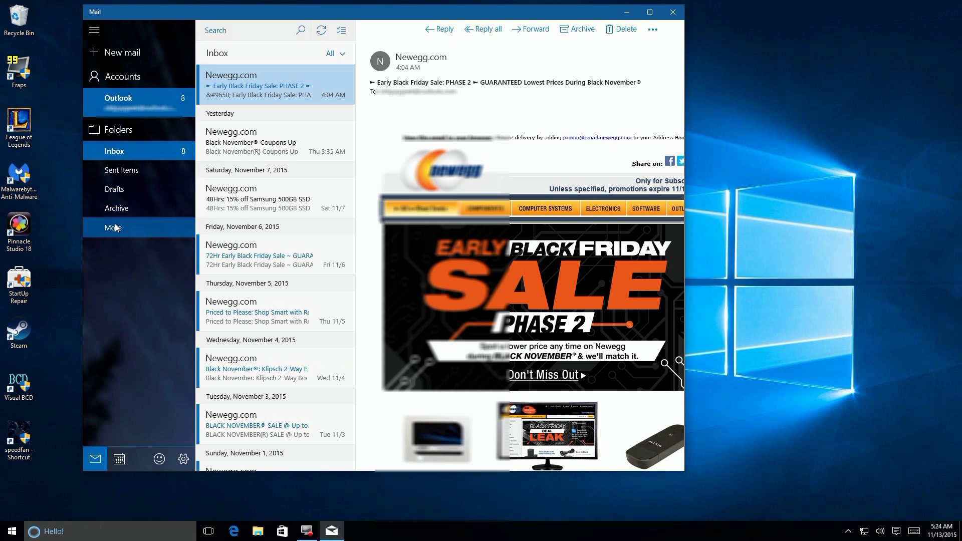
{"action": "left_click", "coordinate": [114, 227]}
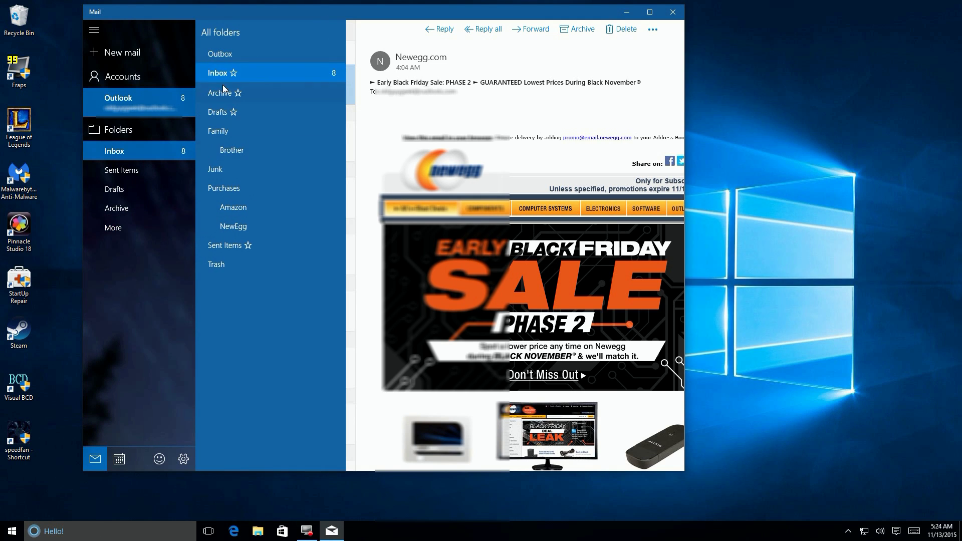
{"action": "left_click", "coordinate": [231, 294]}
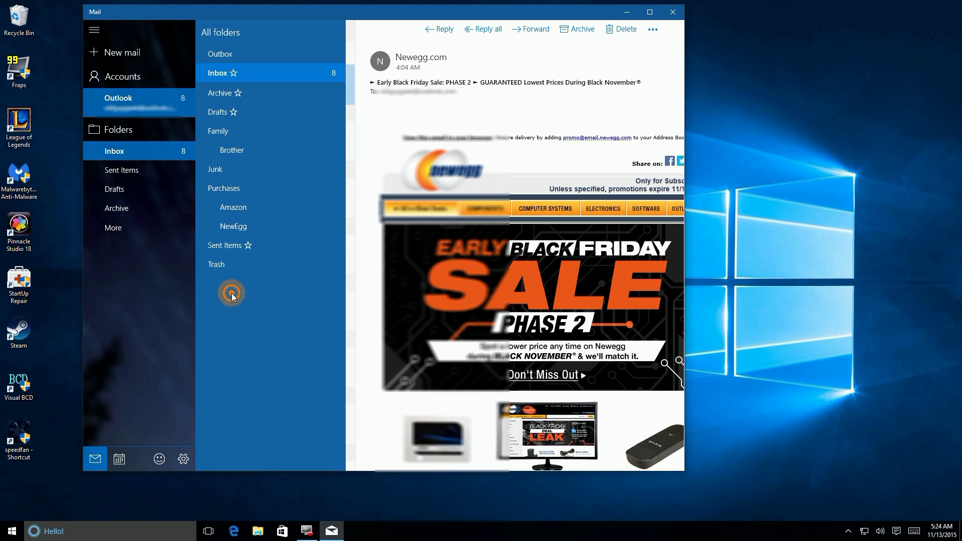
{"action": "left_click", "coordinate": [164, 278]}
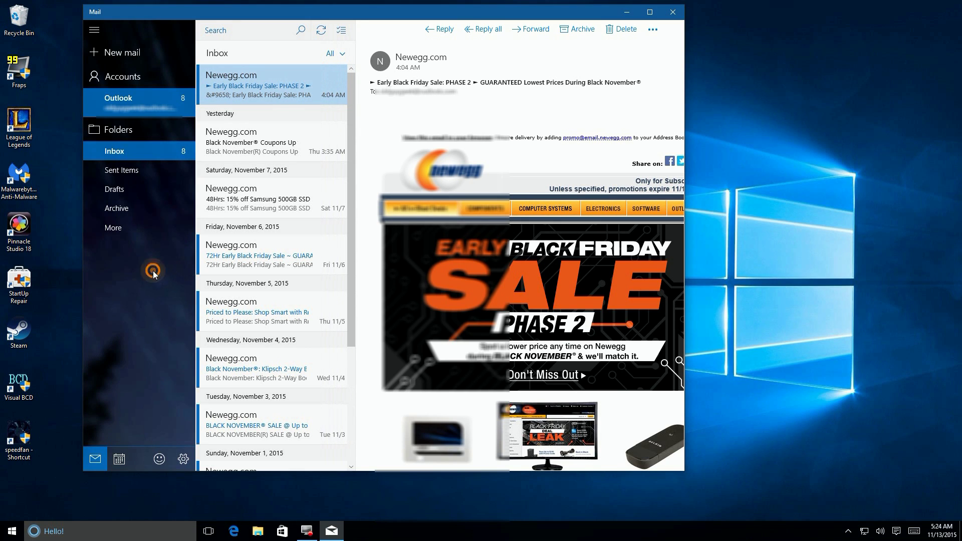
{"action": "right_click", "coordinate": [120, 210]}
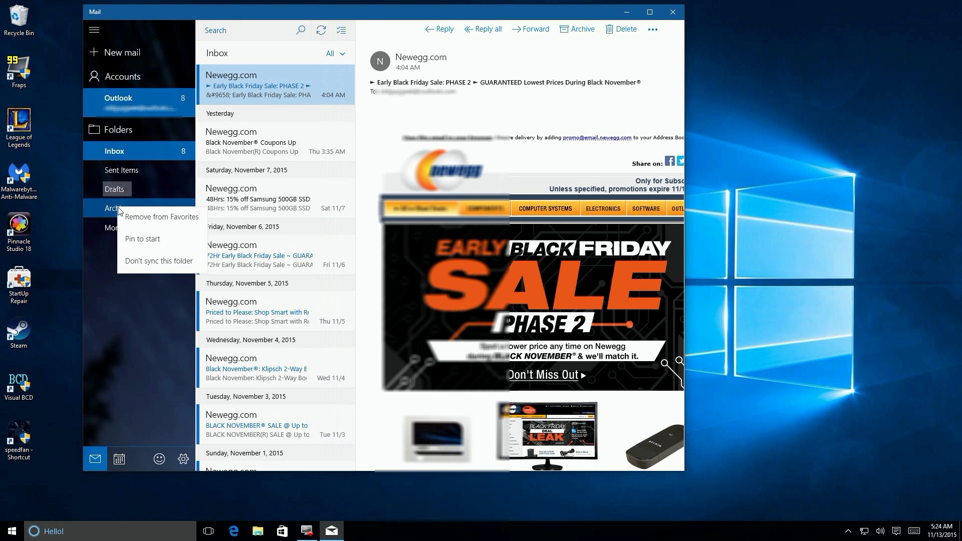
{"action": "left_click", "coordinate": [138, 286]}
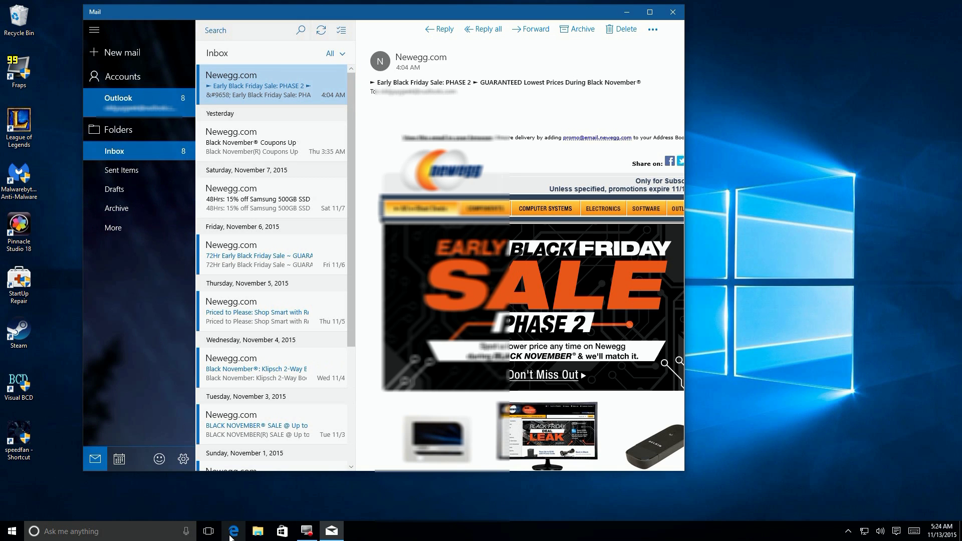
{"action": "right_click", "coordinate": [150, 106]}
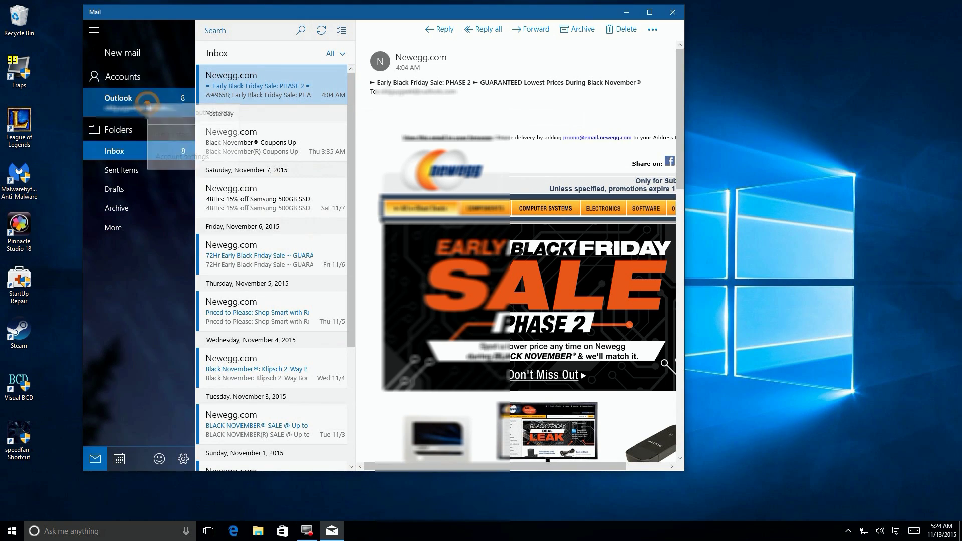
{"action": "left_click", "coordinate": [178, 157]}
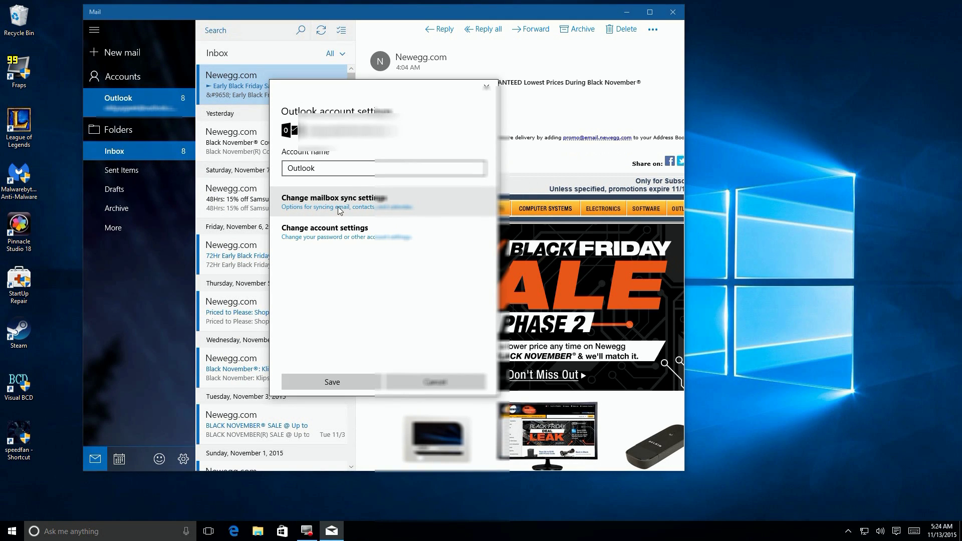
{"action": "left_click", "coordinate": [371, 209]}
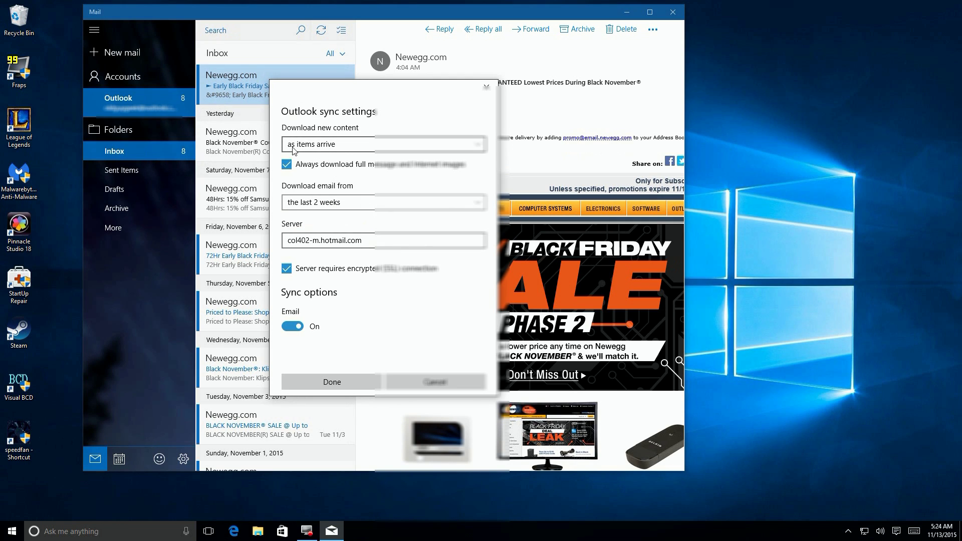
{"action": "left_click", "coordinate": [307, 149]}
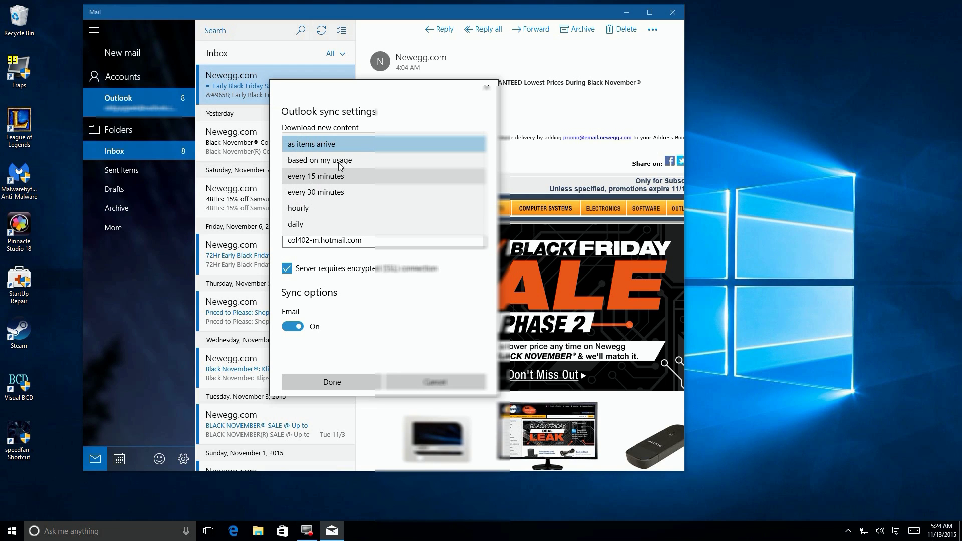
{"action": "left_click", "coordinate": [331, 145]}
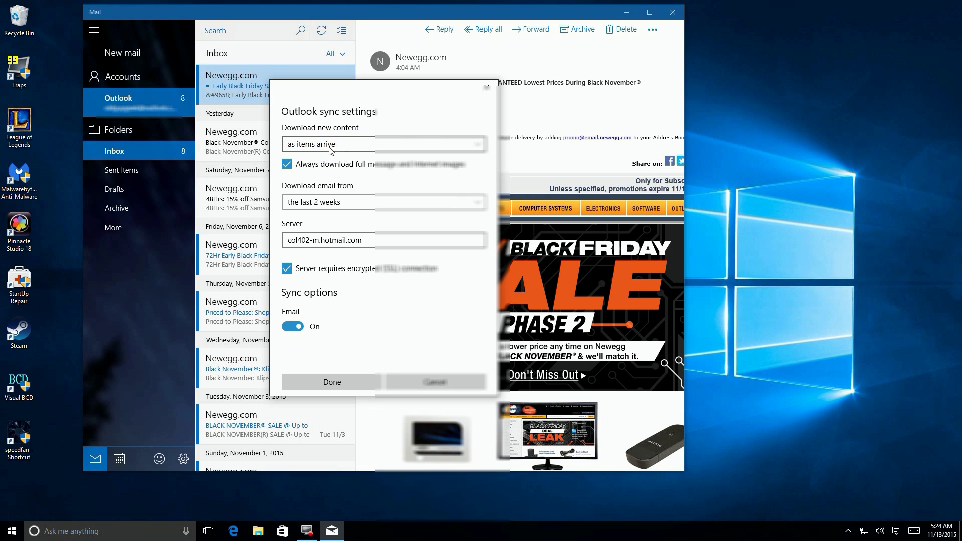
{"action": "left_click", "coordinate": [334, 380]}
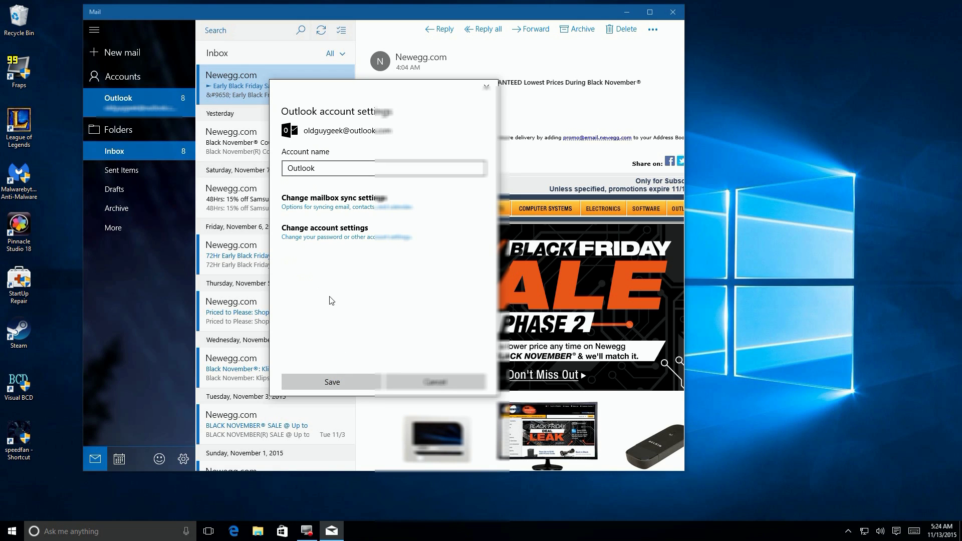
{"action": "left_click", "coordinate": [322, 383]}
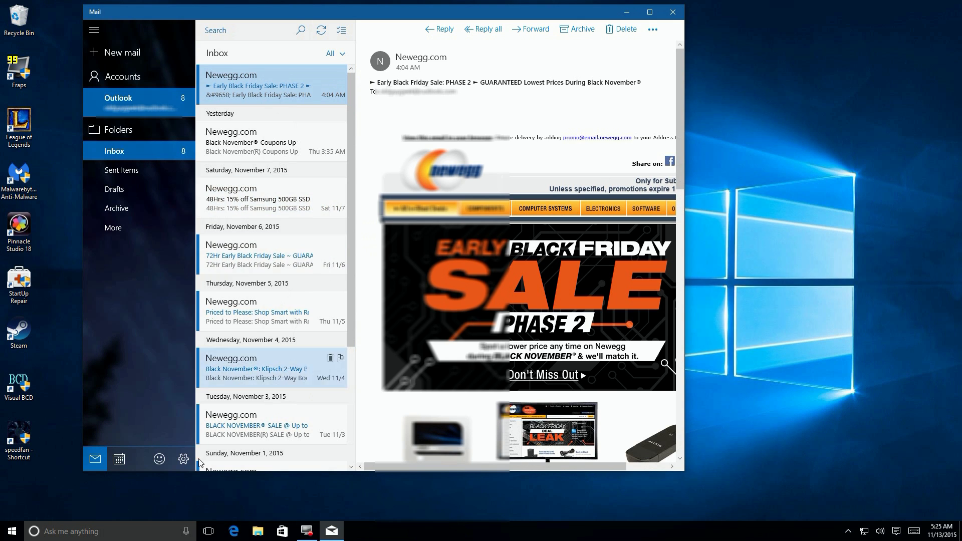
Load outlook.com in Microsoft Edge to show the web inbox
{"action": "left_click", "coordinate": [233, 531]}
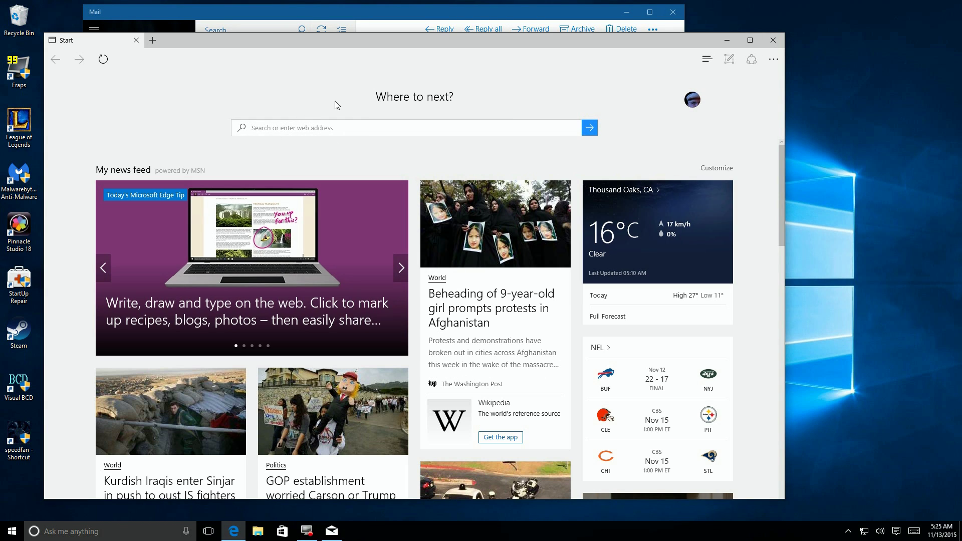
{"action": "left_click", "coordinate": [266, 132]}
{"action": "type", "text": "ou"}
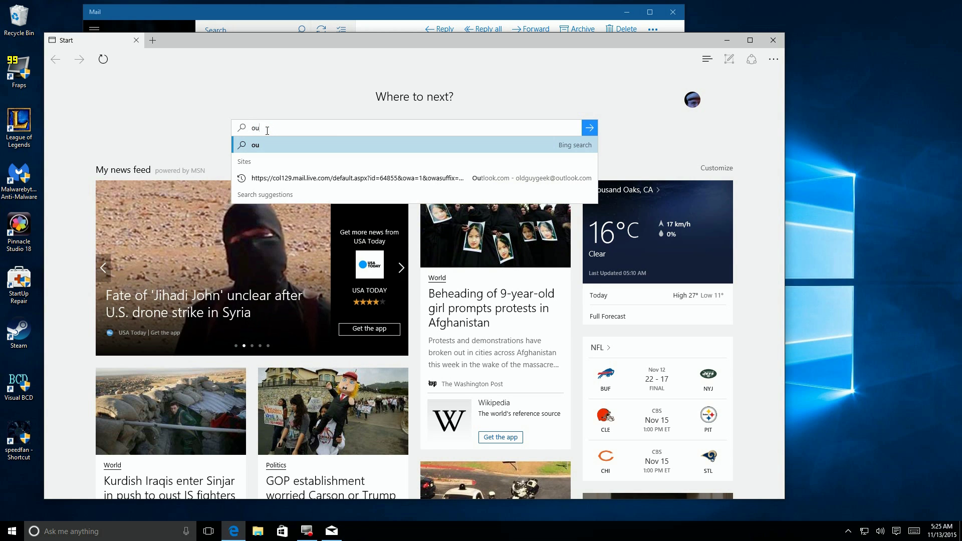
{"action": "type", "text": "tloo"}
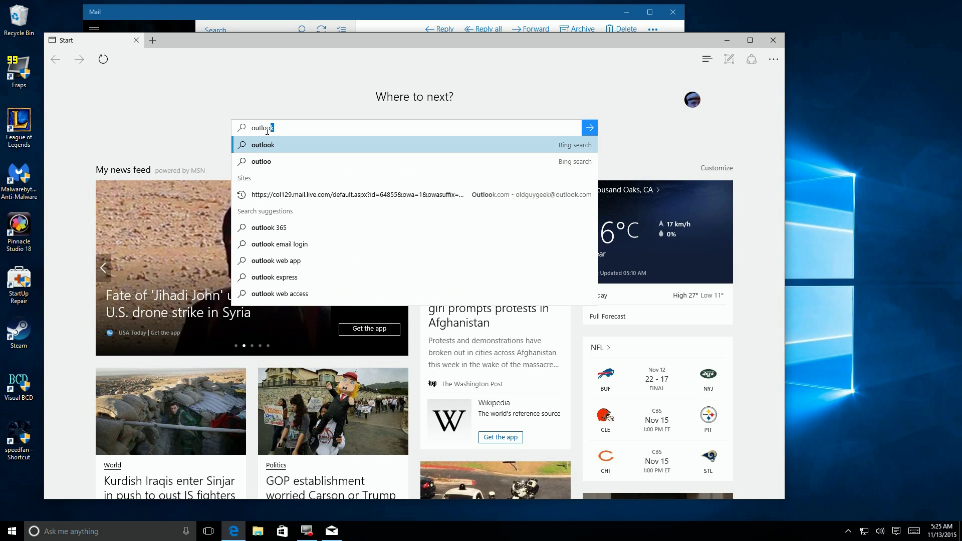
{"action": "type", "text": "k."}
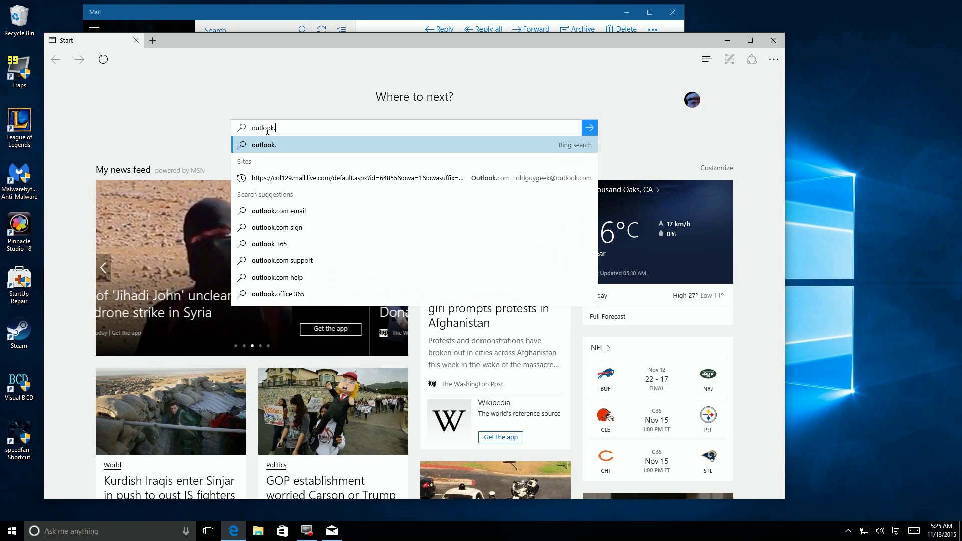
{"action": "type", "text": "com"}
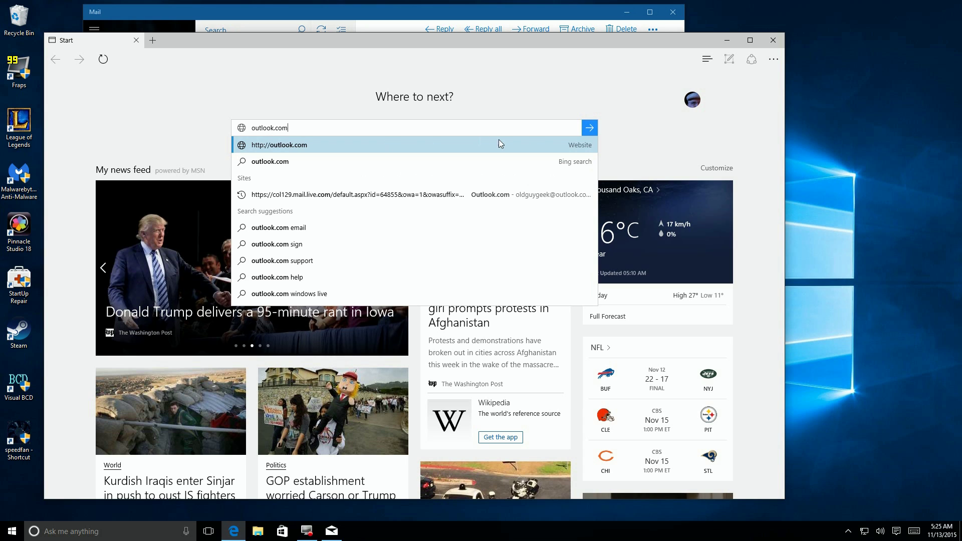
{"action": "left_click", "coordinate": [320, 144]}
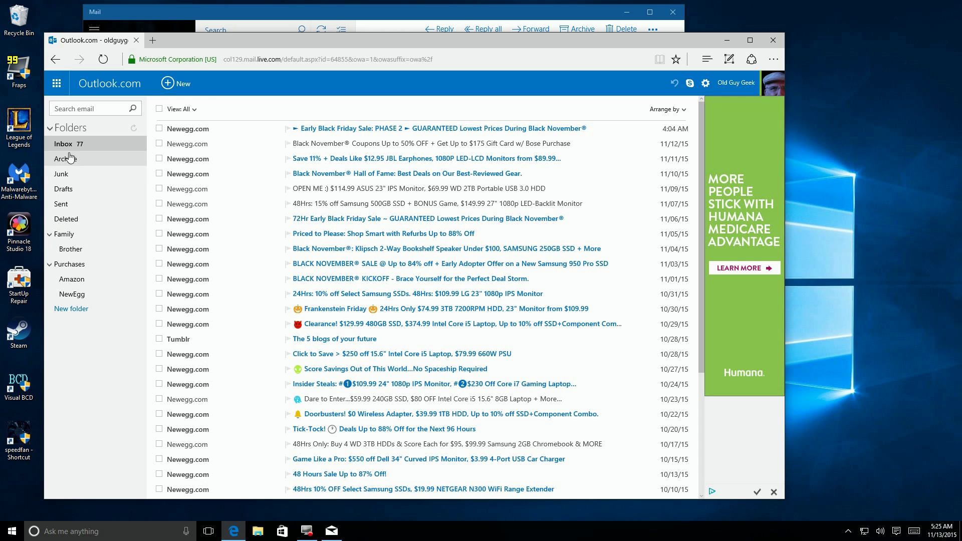
Create a new Outlook.com folder named 'Test'
{"action": "left_click", "coordinate": [75, 309]}
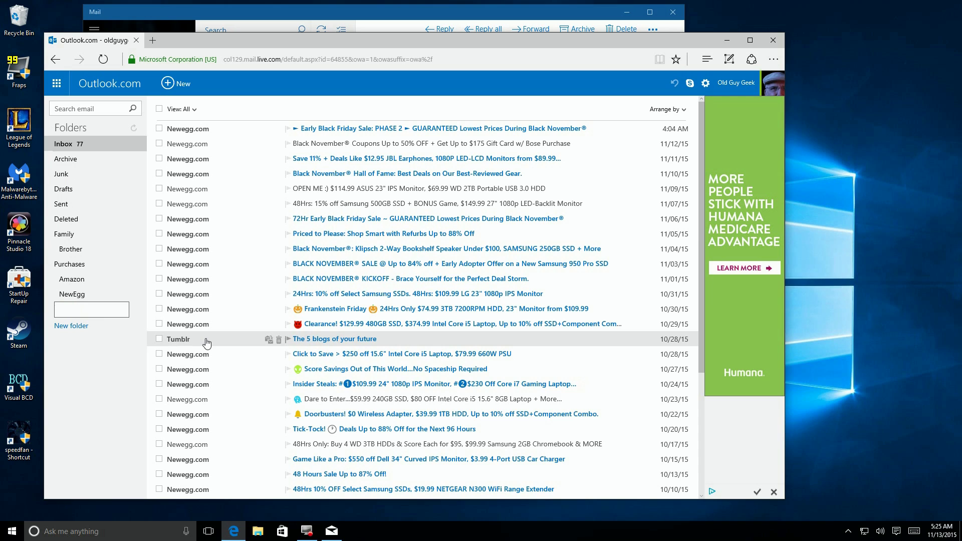
{"action": "type", "text": "Test"}
{"action": "key", "text": "Return"}
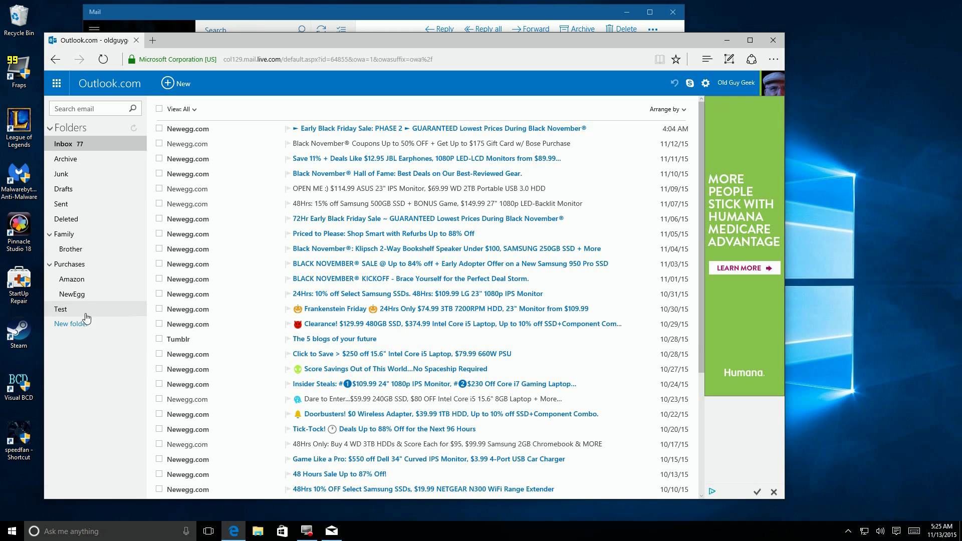
Add a subfolder named 'Sub Test' inside the Test folder
{"action": "right_click", "coordinate": [61, 310]}
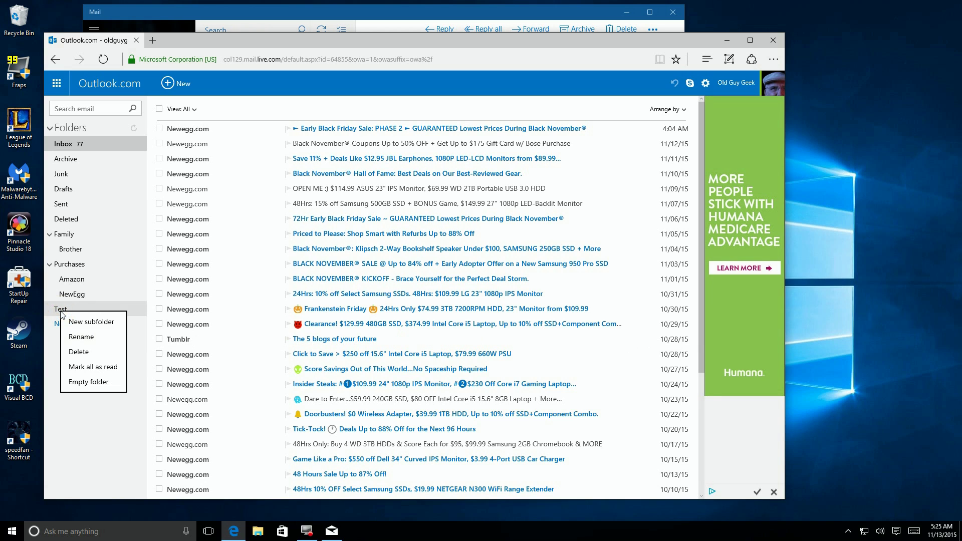
{"action": "left_click", "coordinate": [90, 322]}
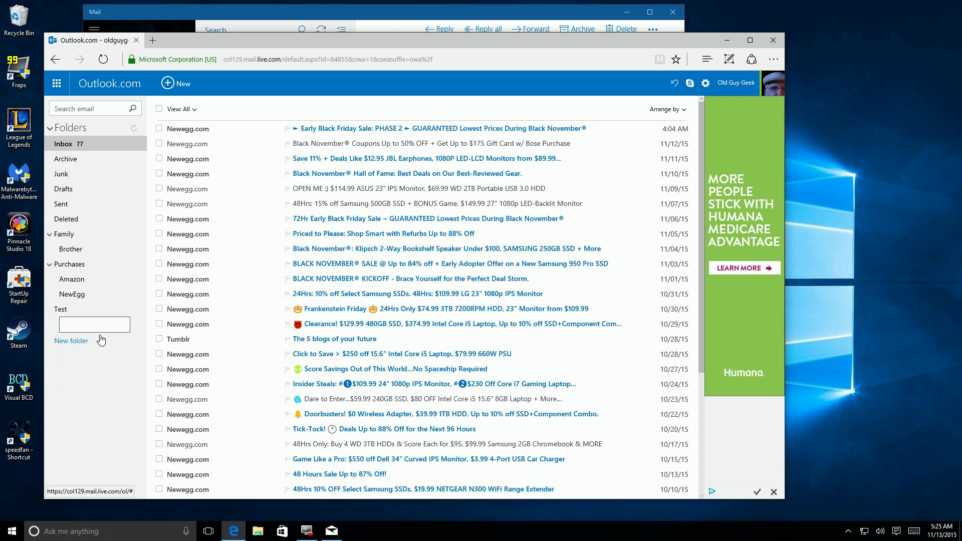
{"action": "type", "text": "Sub Test"}
{"action": "key", "text": "Return"}
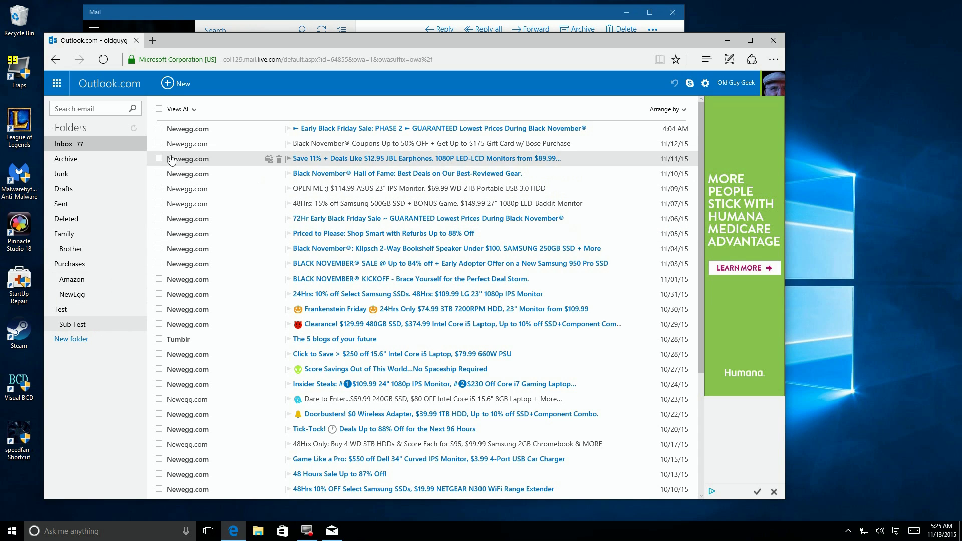
Sync Windows 10 Mail and verify Test and Sub Test appear under All folders
{"action": "left_click", "coordinate": [172, 14]}
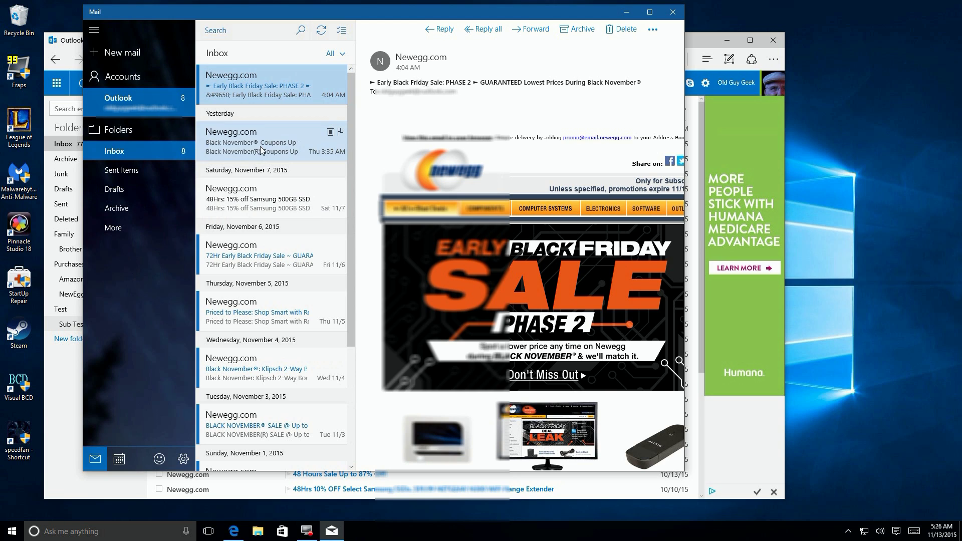
{"action": "left_click", "coordinate": [319, 35]}
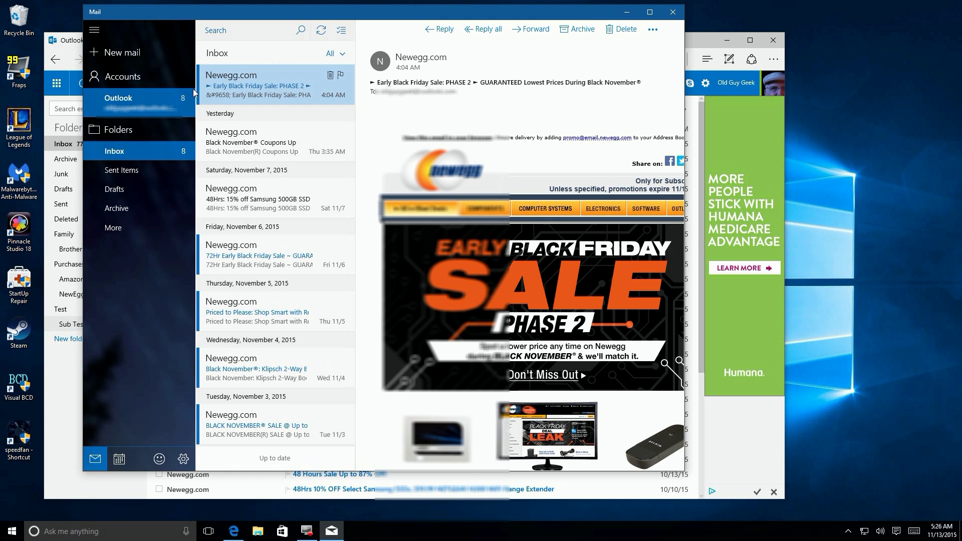
{"action": "left_click", "coordinate": [125, 129]}
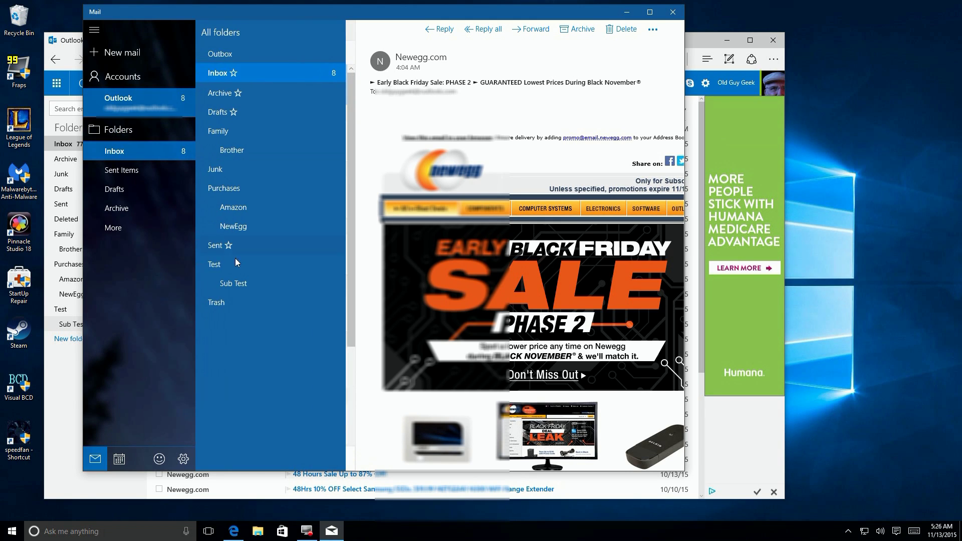
{"action": "right_click", "coordinate": [239, 283]}
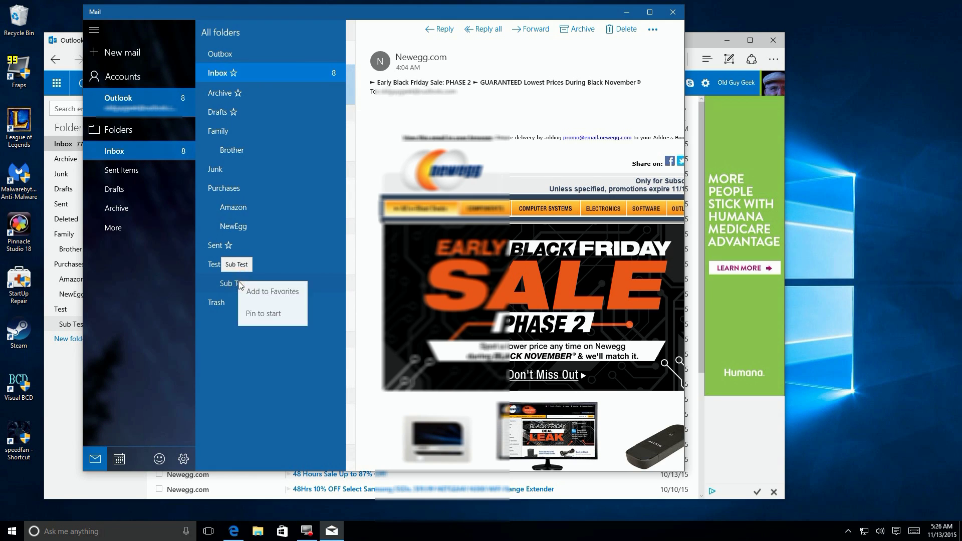
{"action": "left_click", "coordinate": [65, 367]}
Delete the Sub Test subfolder on Outlook.com, confirming the deletion
{"action": "right_click", "coordinate": [76, 321]}
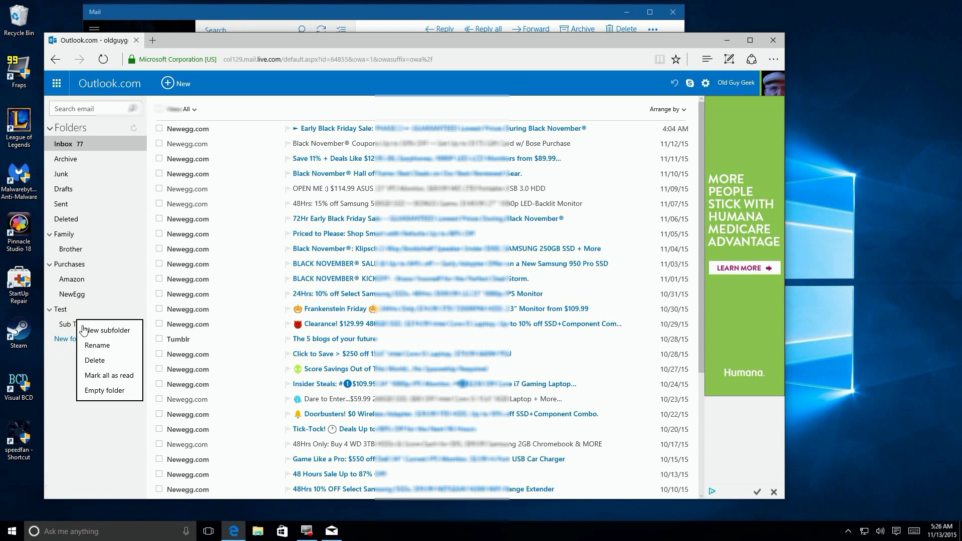
{"action": "left_click", "coordinate": [94, 359]}
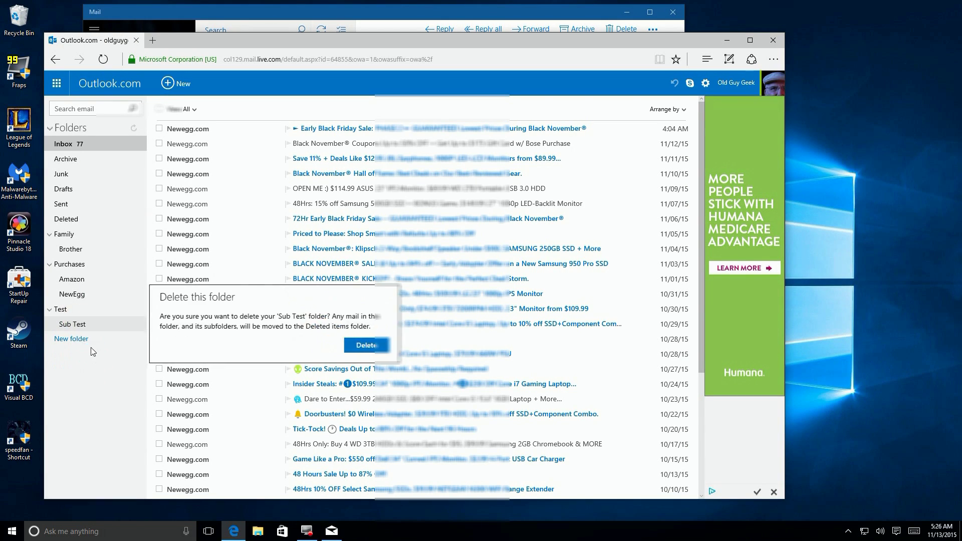
{"action": "left_click", "coordinate": [358, 346]}
Delete the Test folder on Outlook.com, confirming the deletion
{"action": "right_click", "coordinate": [63, 314]}
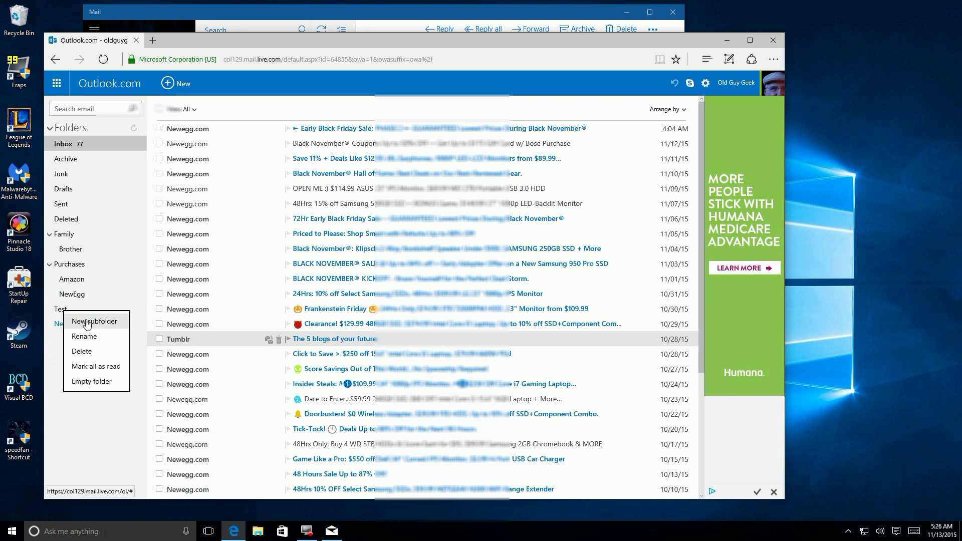
{"action": "left_click", "coordinate": [88, 350]}
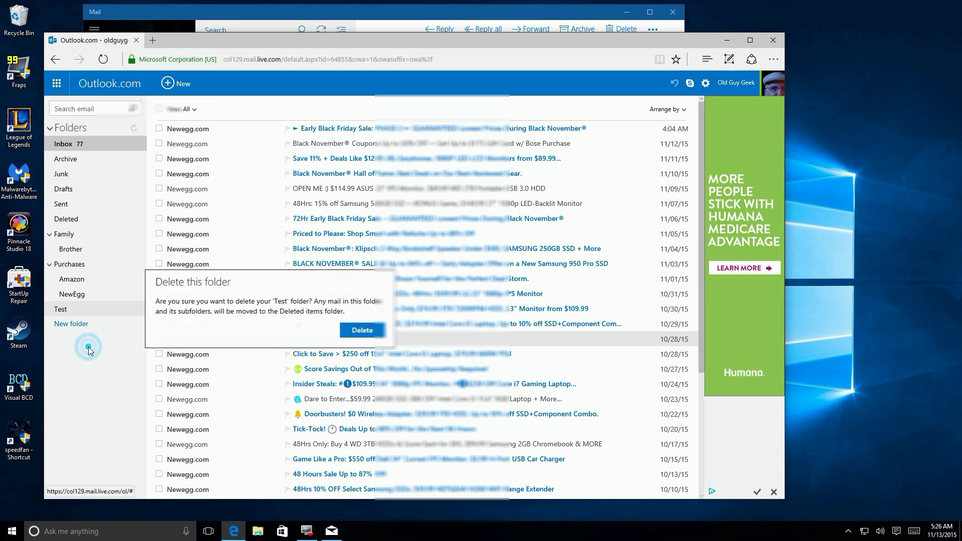
{"action": "left_click", "coordinate": [364, 330]}
Sync Windows 10 Mail and confirm Test and Sub Test are gone from All folders
{"action": "left_click", "coordinate": [215, 14]}
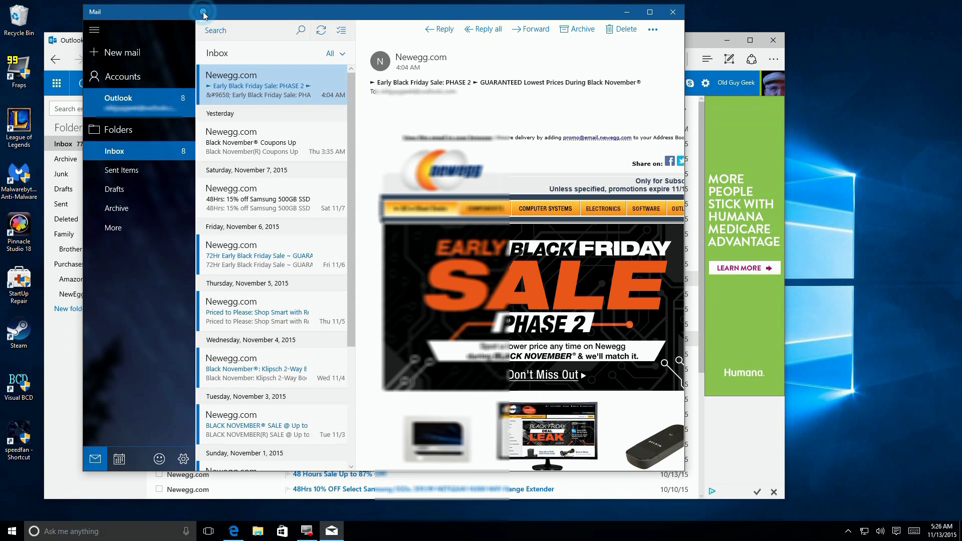
{"action": "left_click", "coordinate": [123, 131]}
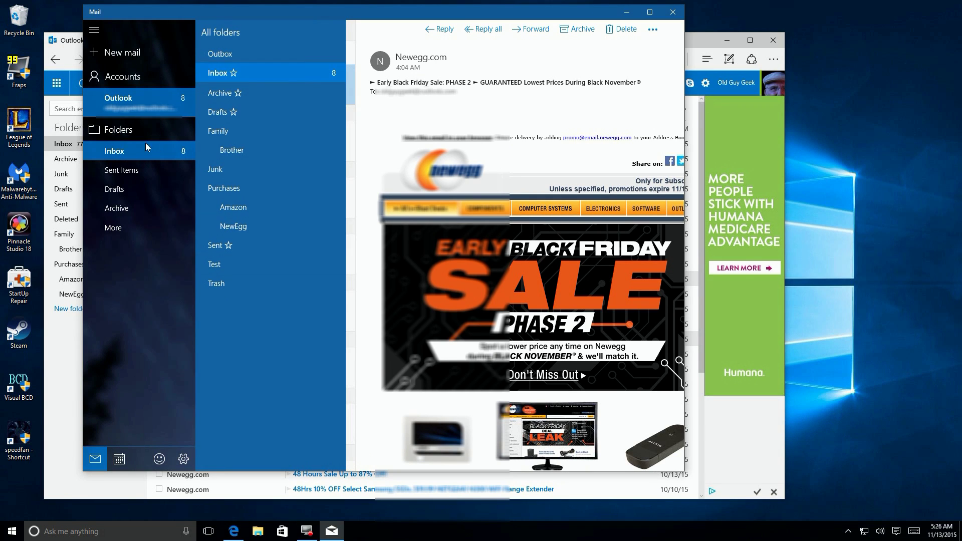
{"action": "left_click", "coordinate": [123, 283]}
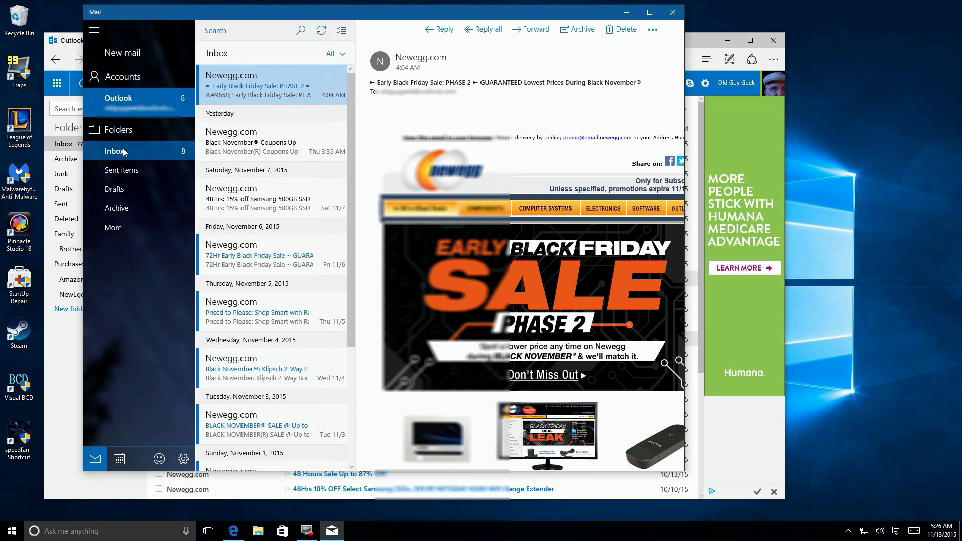
{"action": "left_click", "coordinate": [120, 131]}
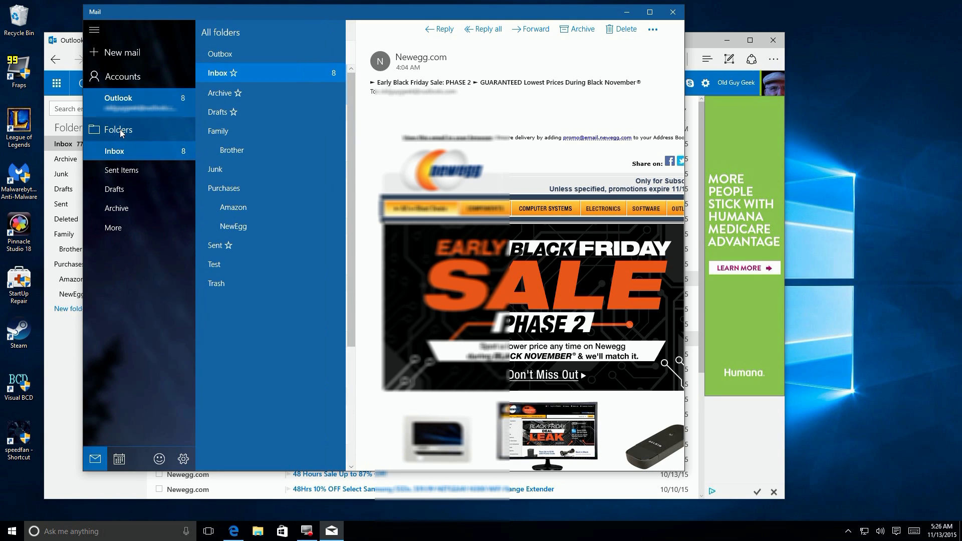
{"action": "left_click", "coordinate": [120, 131]}
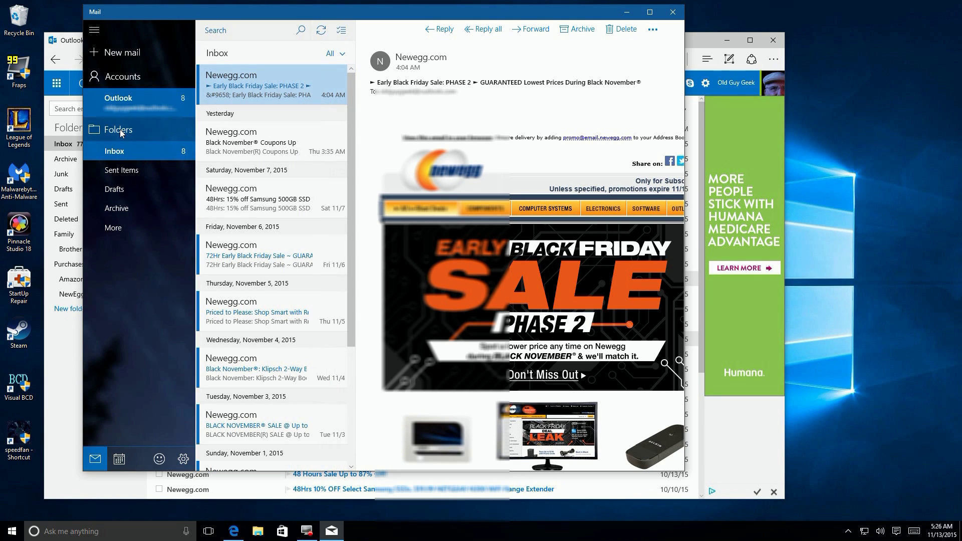
{"action": "left_click", "coordinate": [320, 32]}
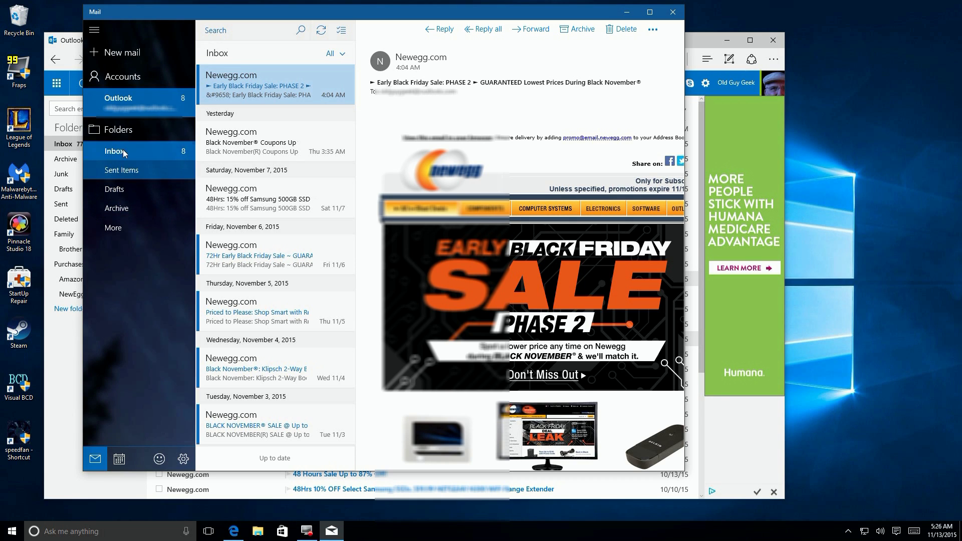
{"action": "left_click", "coordinate": [122, 131]}
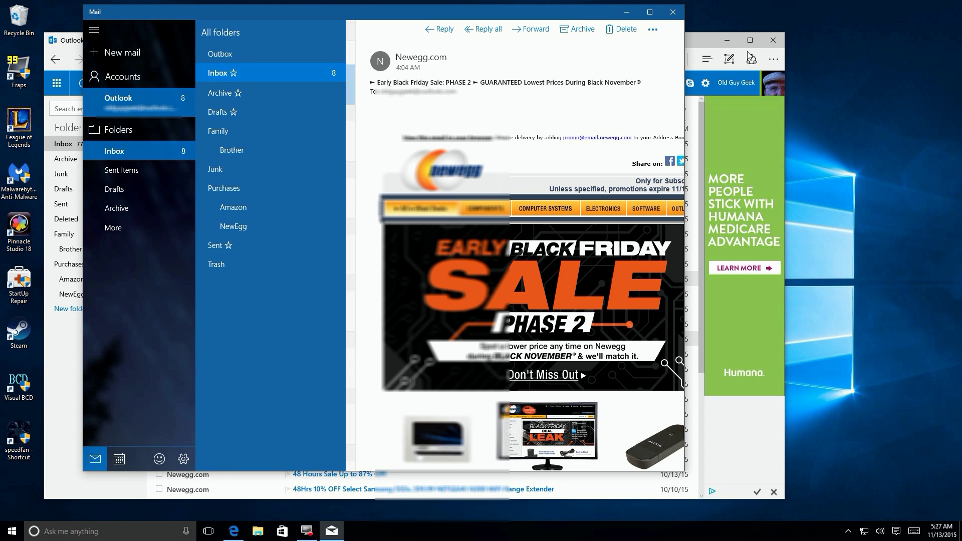
Close the Mail app and the Outlook.com Edge window
{"action": "left_click", "coordinate": [671, 14]}
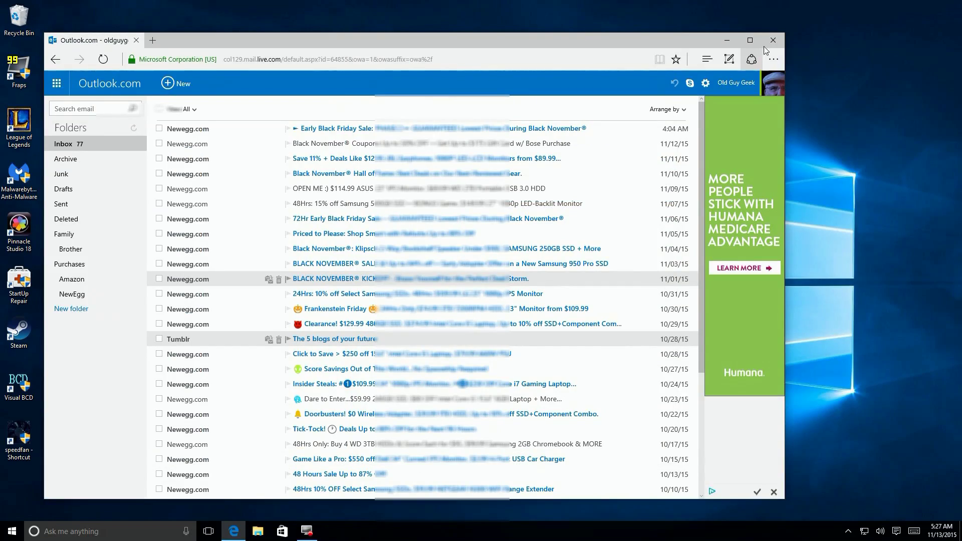
{"action": "left_click", "coordinate": [773, 40]}
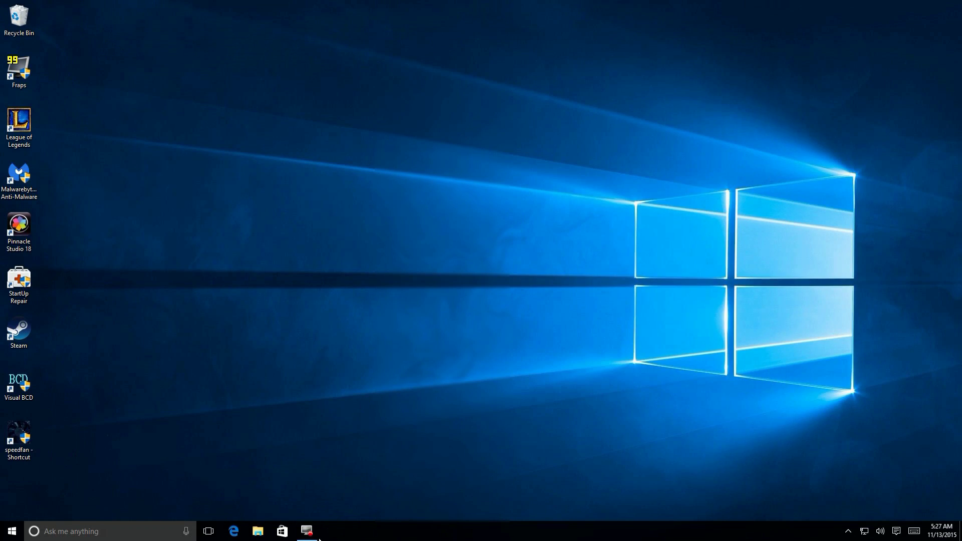